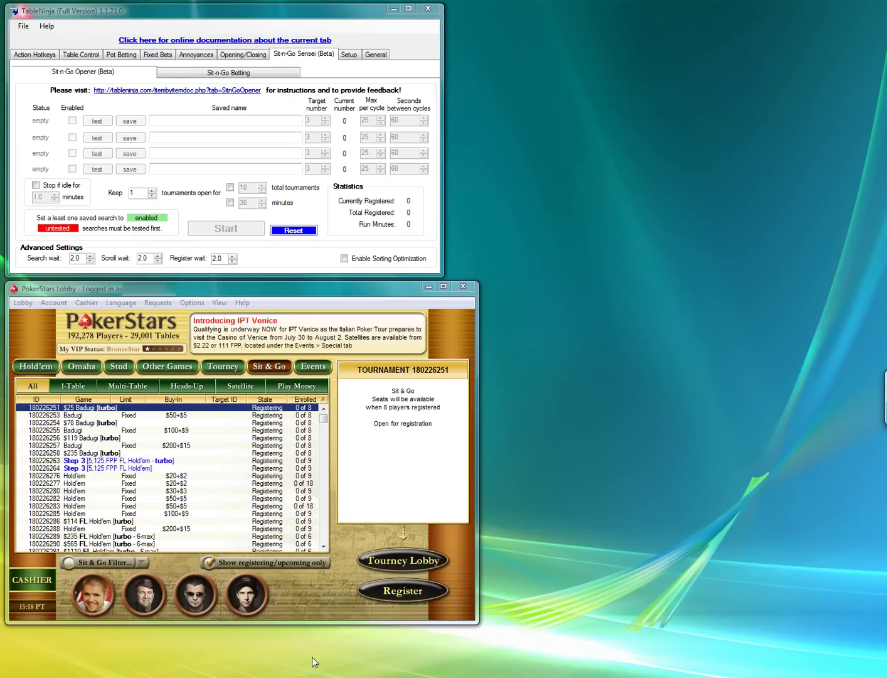
Open the Sit & Go tournament filter and place it beside the lobby's tournament list.
left_click(142, 564)
left_click(141, 563)
left_click_drag(227, 450, 626, 325)
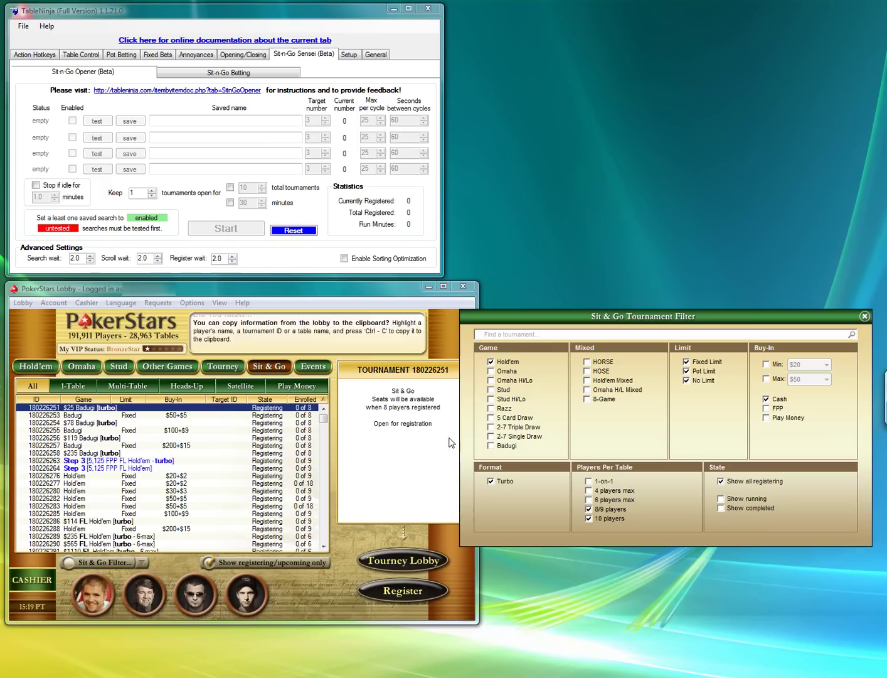
left_click_drag(576, 327, 561, 337)
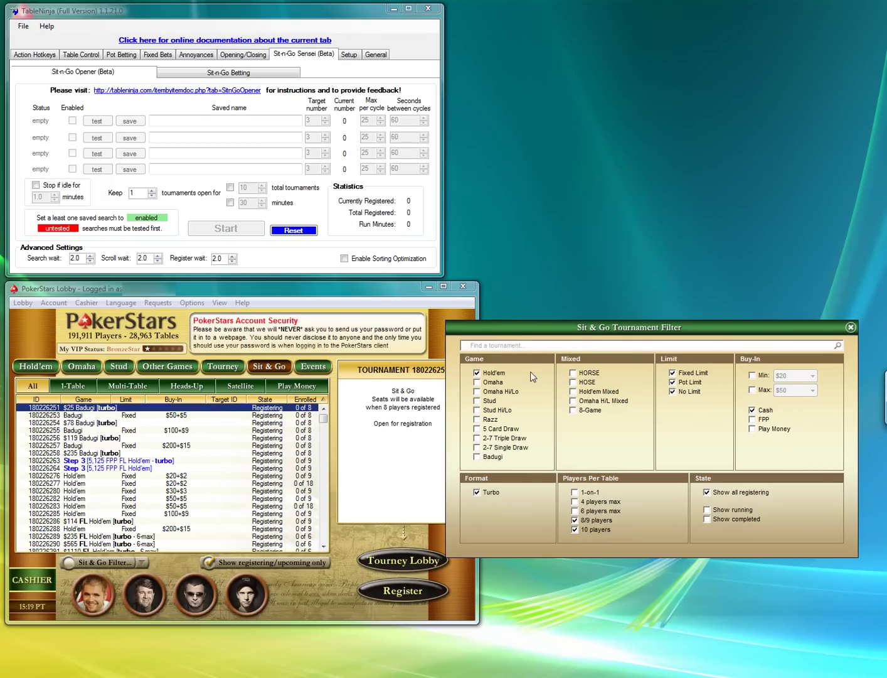
Filter the Sit & Go tournaments by the text "double or nothing turbo 1.10".
left_click(499, 341)
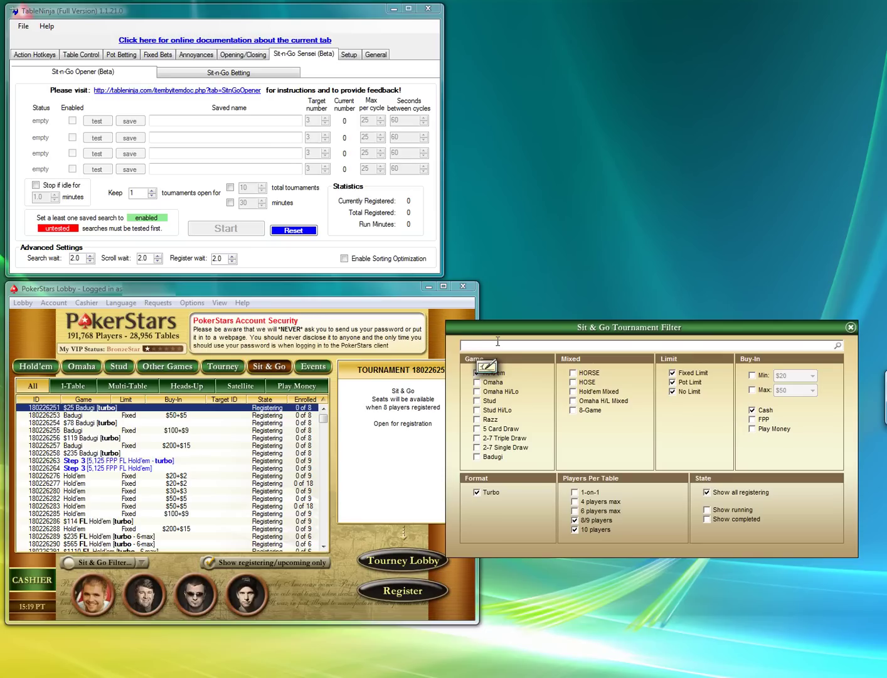
type("double or nothing")
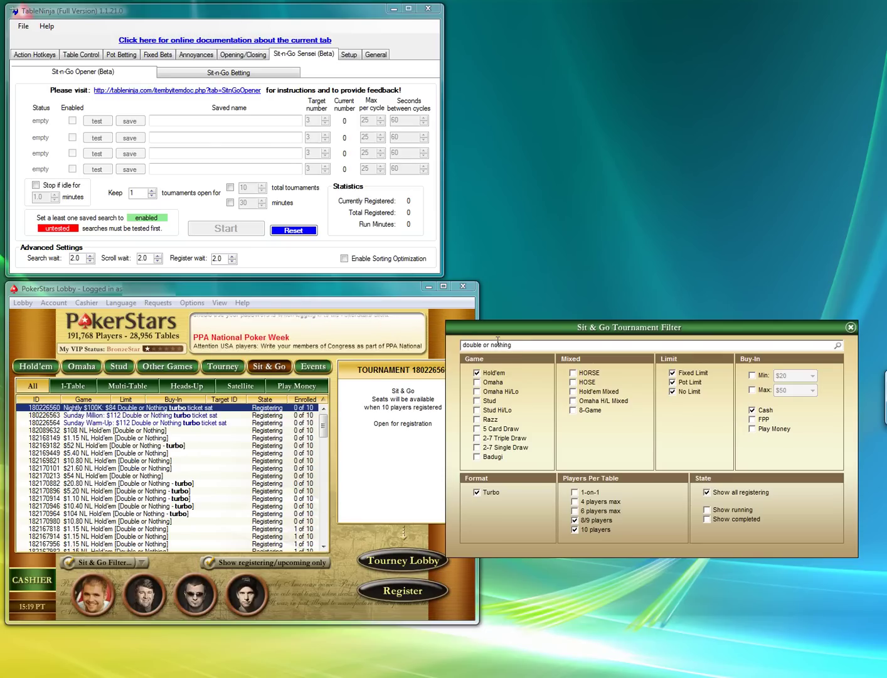
type(" turbo 1")
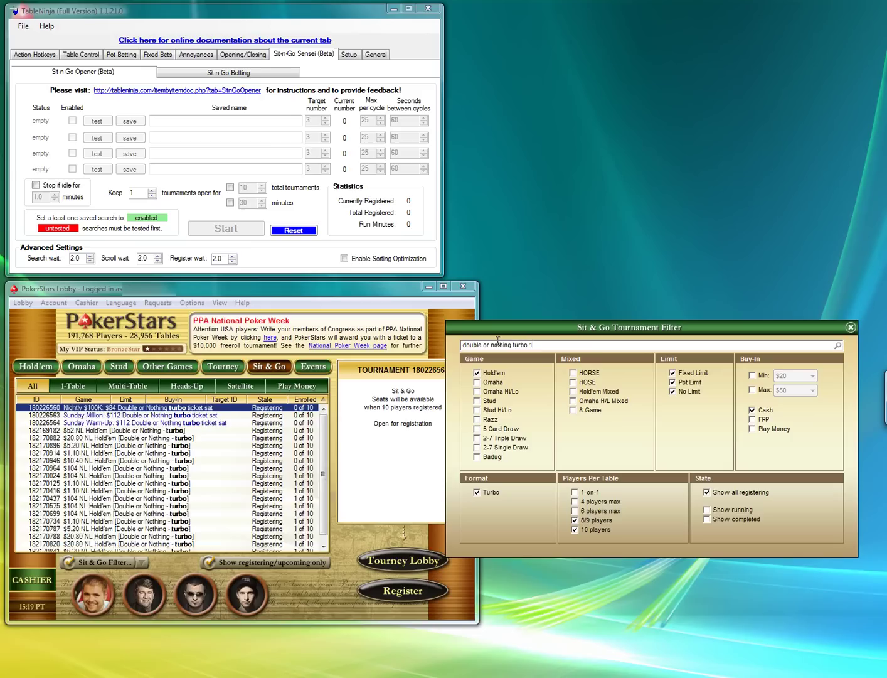
type(".10")
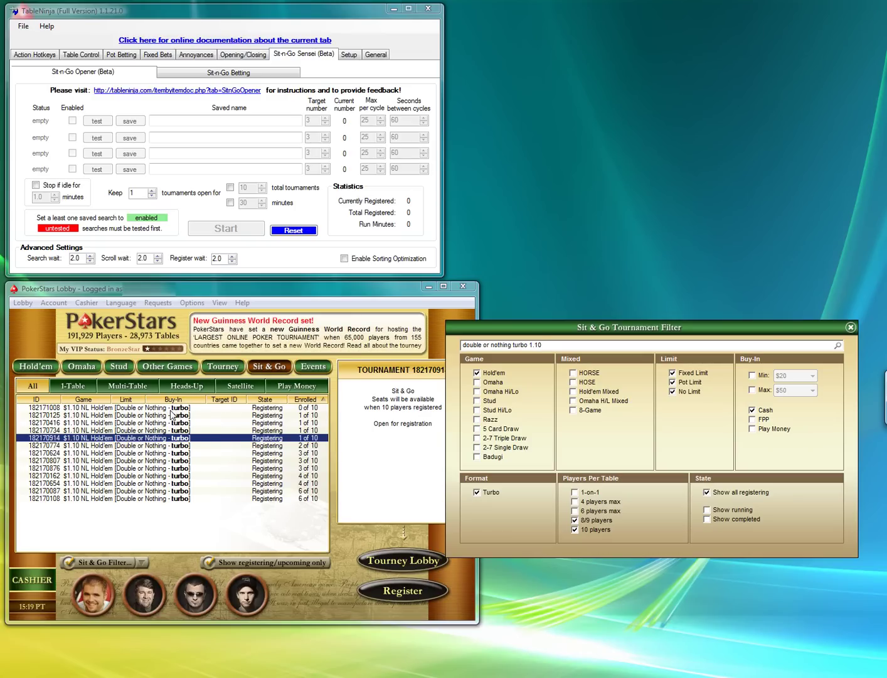
Save the current tournament filter in the first opener slot as "Double or Nothing turbo 1.10".
left_click(211, 121)
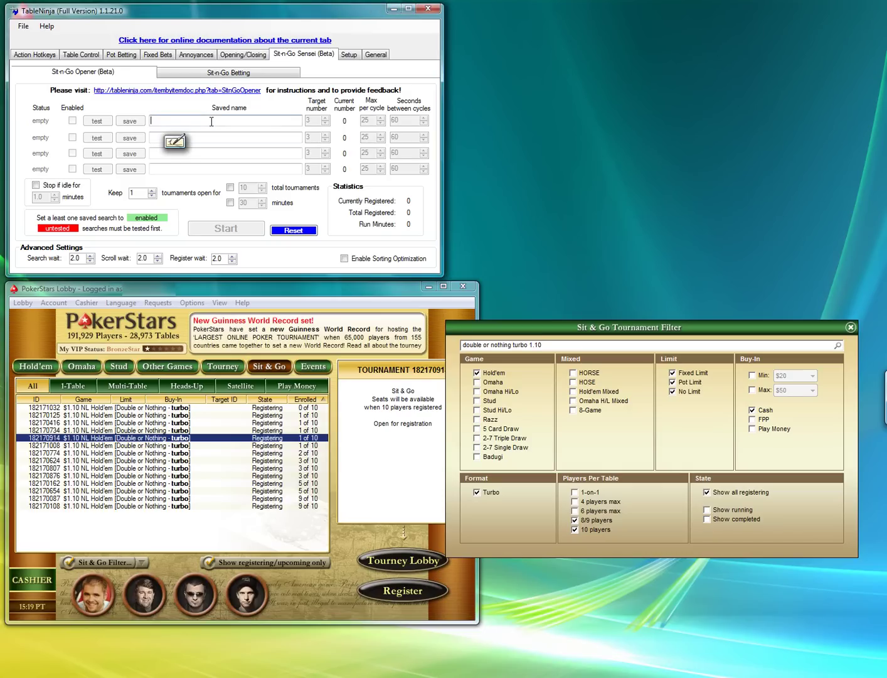
type("Doub")
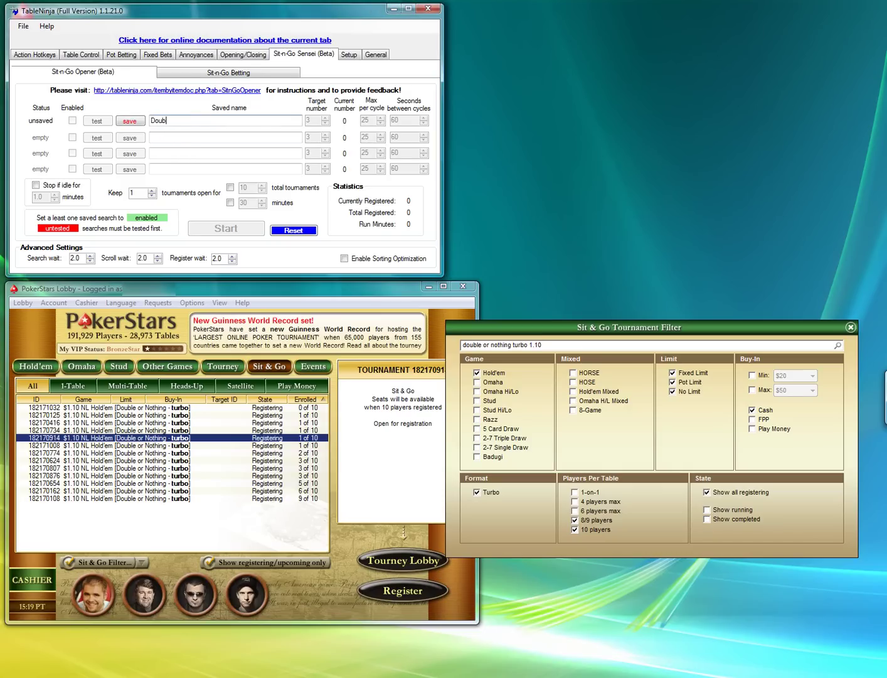
type("le or Nothing turbo 1.10")
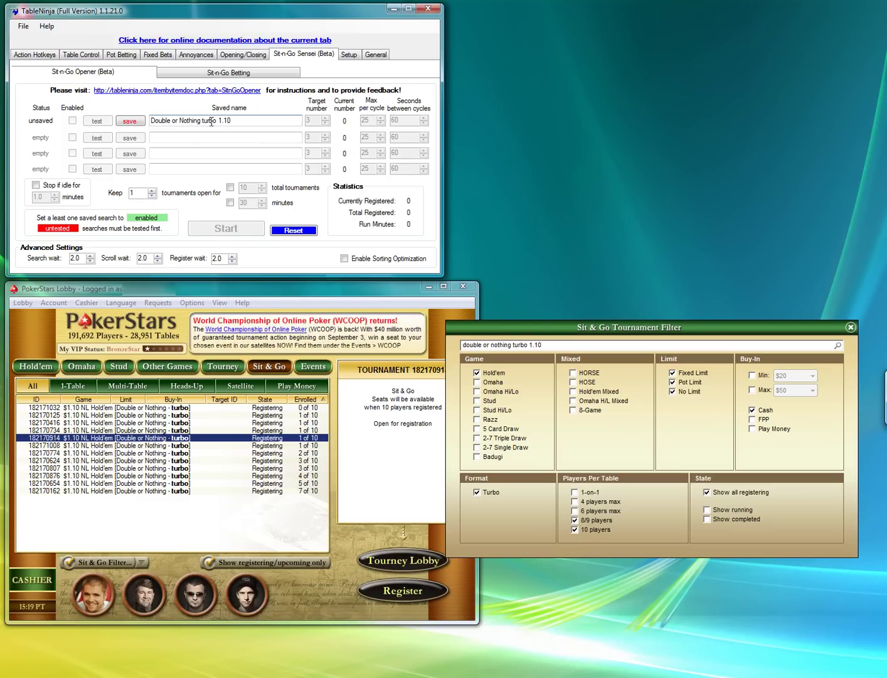
left_click(139, 123)
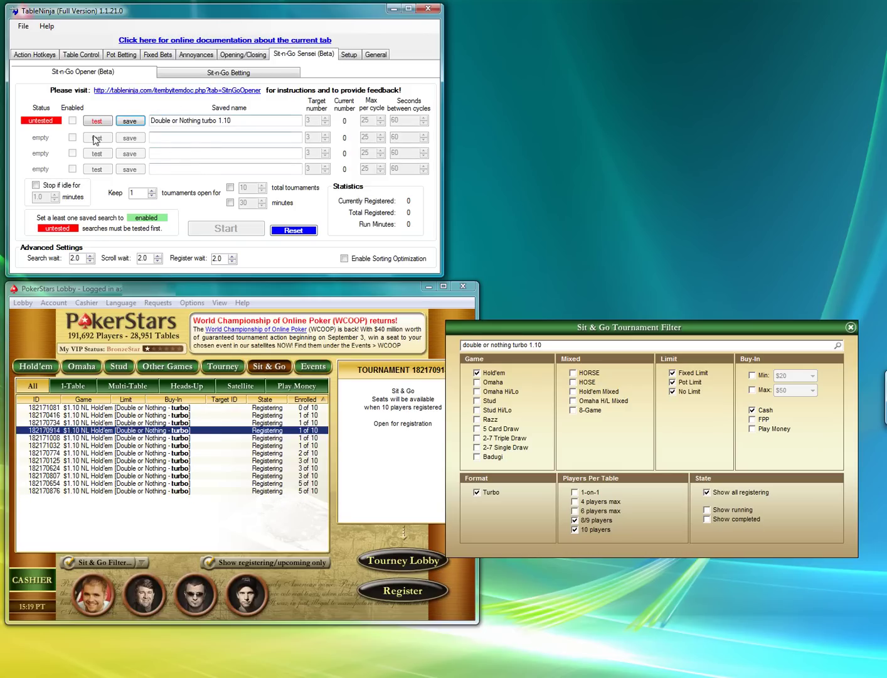
Clear the filter text, alter several game options, and test the first saved search so it reapplies its own filter.
left_click_drag(557, 347, 475, 346)
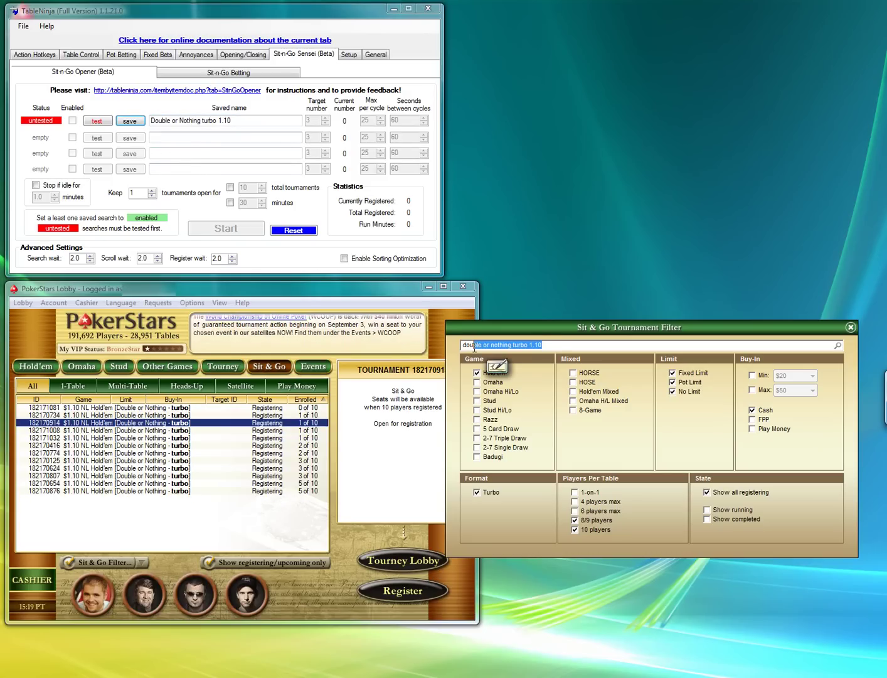
key("BackSpace")
key("BackSpace")
key("BackSpace")
key("BackSpace")
left_click(496, 410)
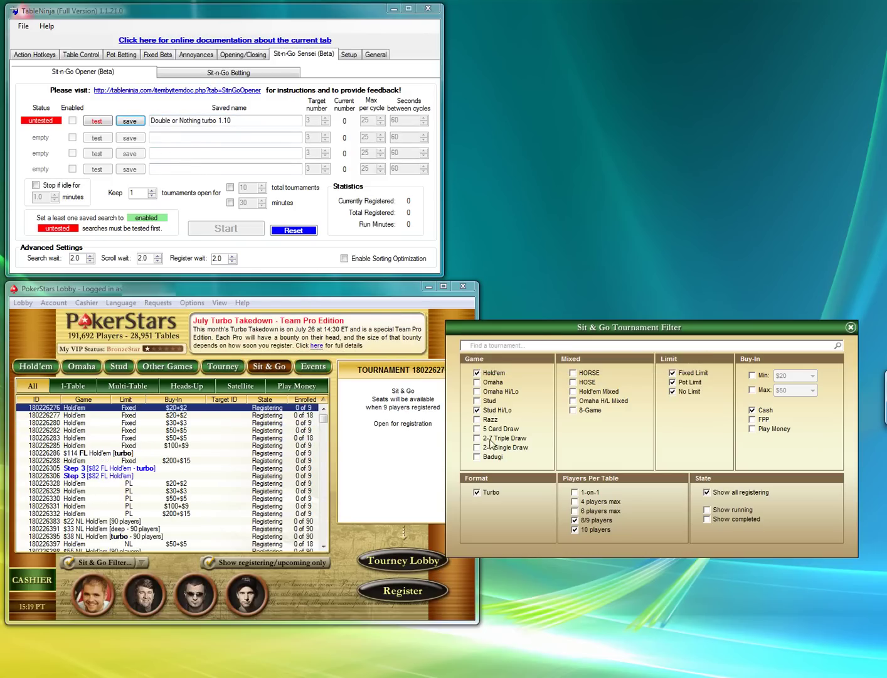
left_click(491, 440)
left_click(573, 391)
left_click(105, 123)
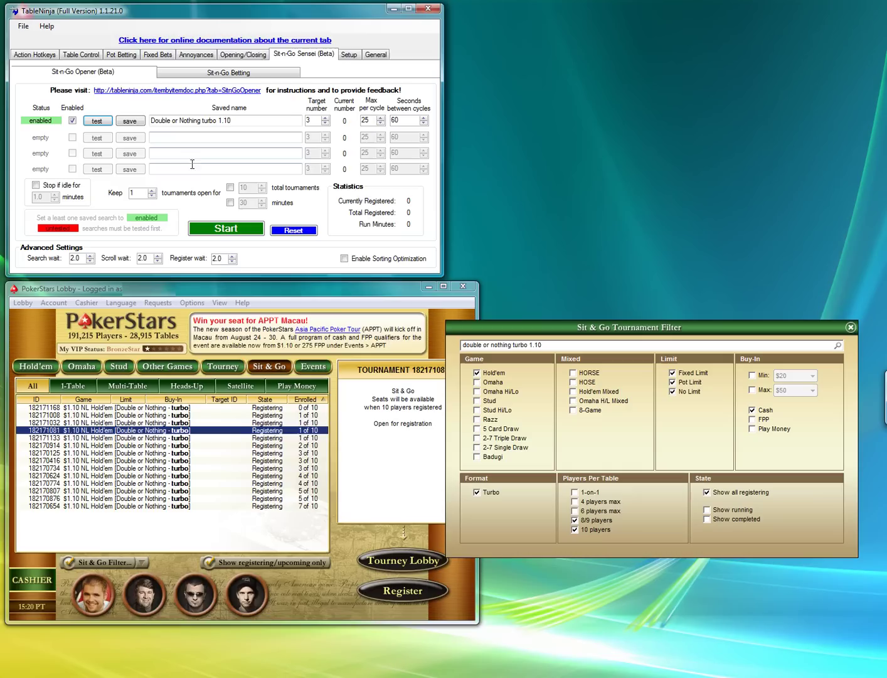
Change the tournament filter text to "double or nothing 1.15".
left_click(170, 137)
left_click(539, 347)
left_click_drag(513, 347, 561, 342)
type("1.15")
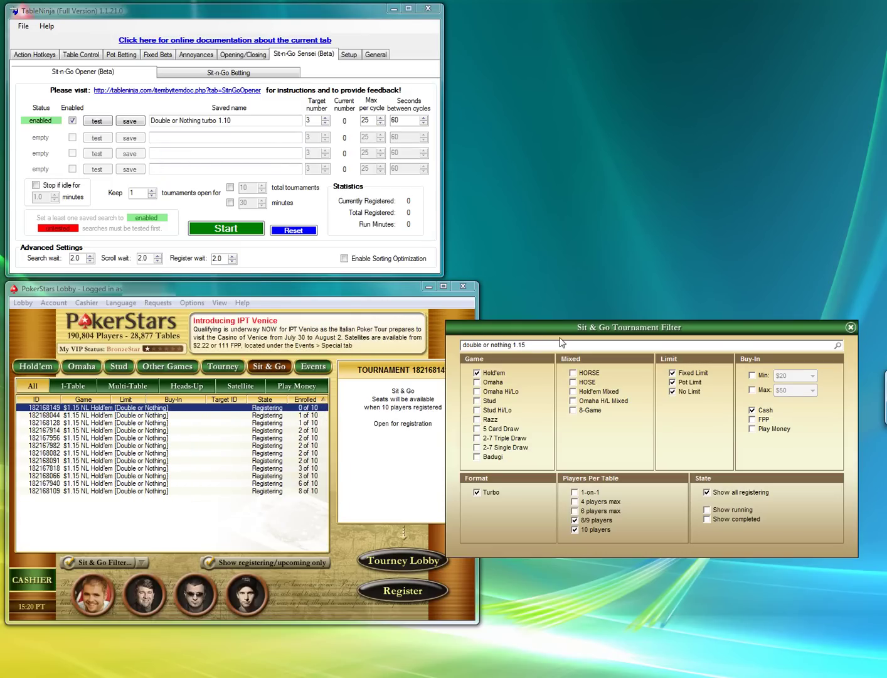
Save the current tournament filter in the second opener slot as "Double or Nothing 1.15".
left_click(161, 136)
type("Double")
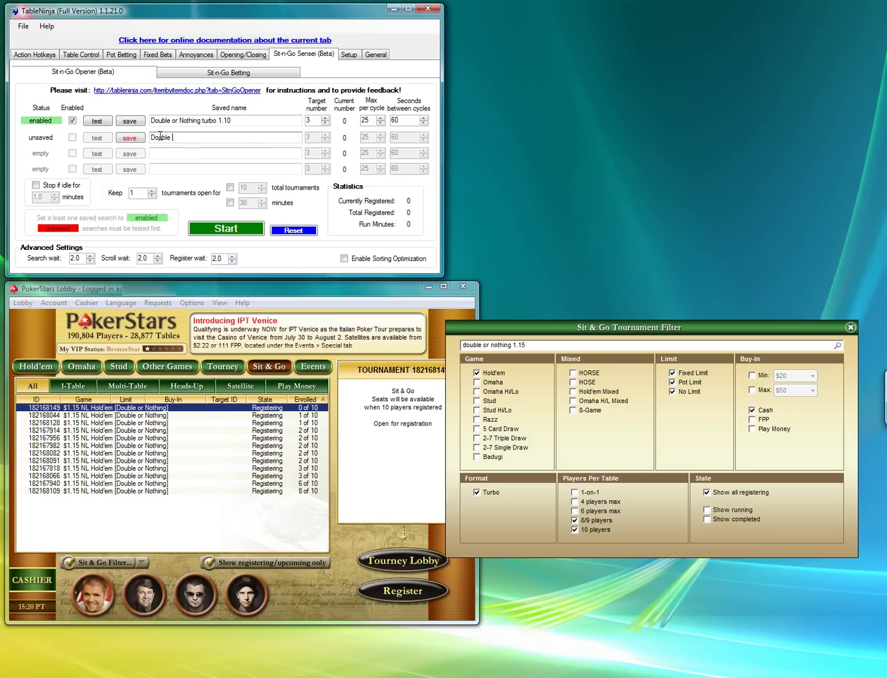
type(" or Nothing 1.15")
left_click(139, 138)
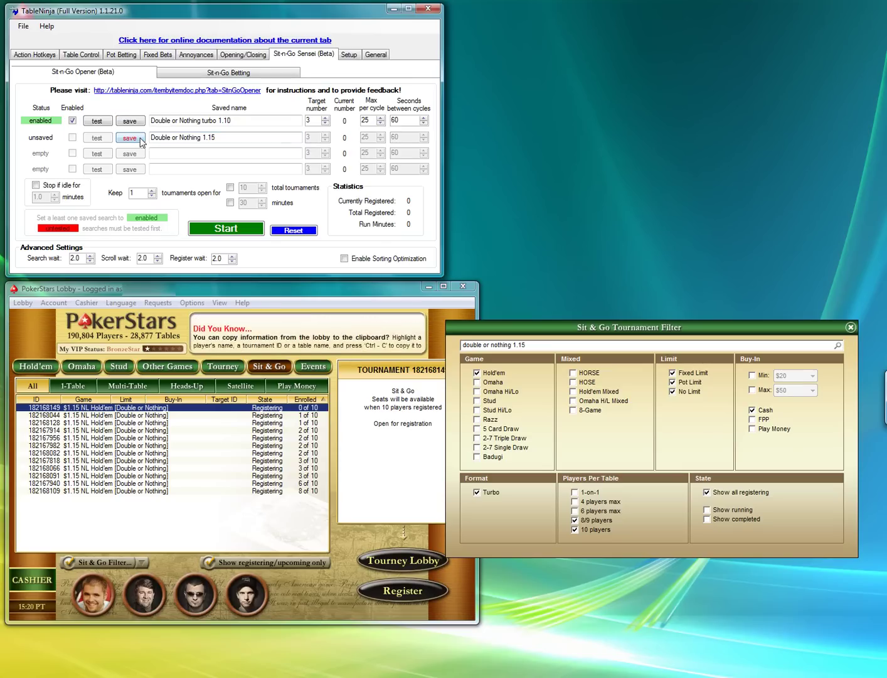
Test both saved searches, the turbo 1.10 and the 1.15 one, so that both are enabled.
left_click(99, 142)
left_click(103, 126)
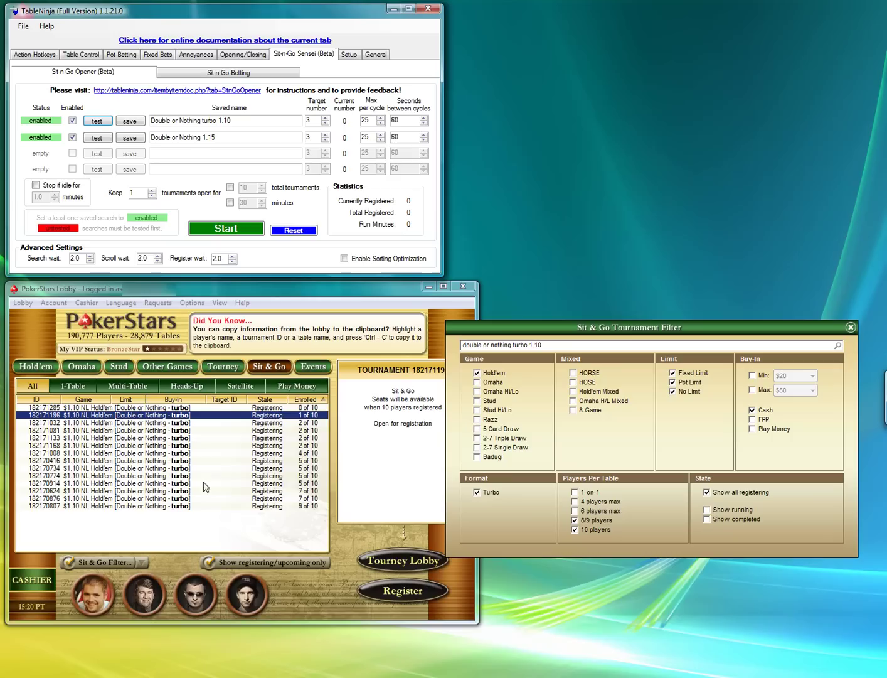
left_click(98, 138)
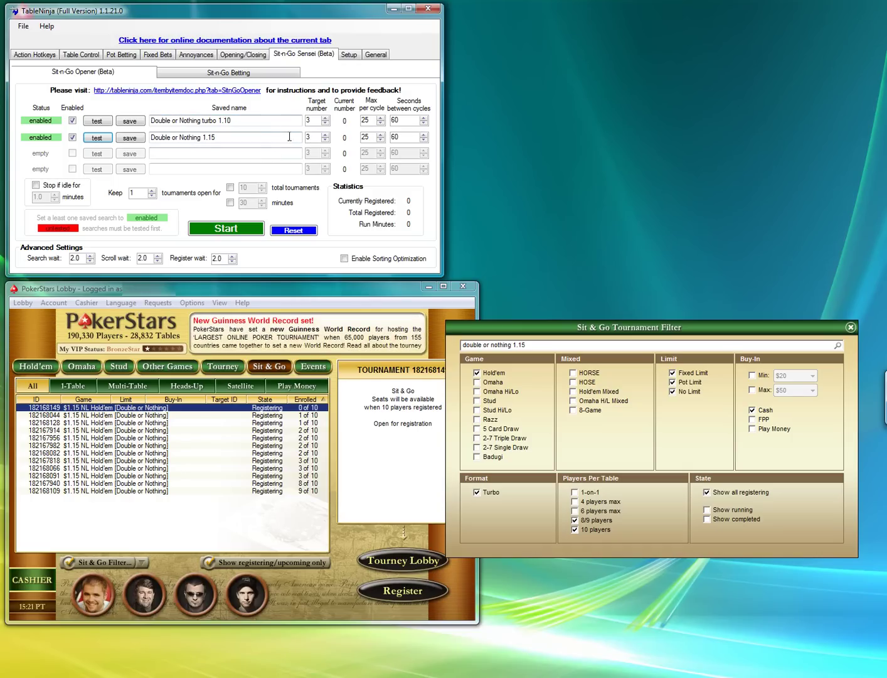
Set the target number to 2 for the turbo 1.10 search and 1 for the 1.15 search.
left_click(325, 124)
left_click_drag(236, 122, 179, 122)
left_click(325, 141)
left_click(326, 141)
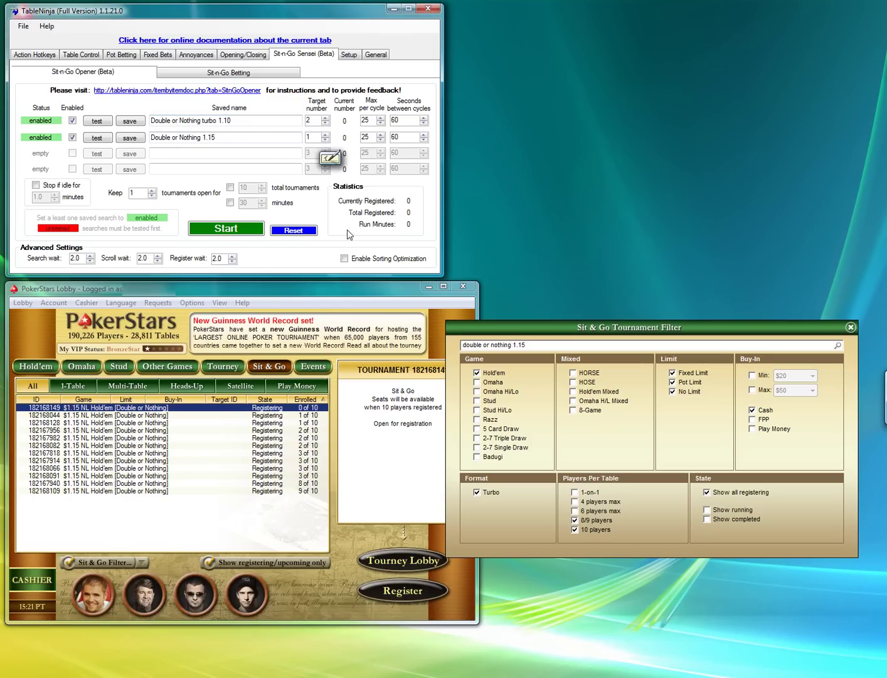
mouse_move(150, 138)
left_mouse_down()
mouse_move(223, 138)
mouse_move(170, 139)
left_mouse_up()
key("Delete")
key("ctrl+z")
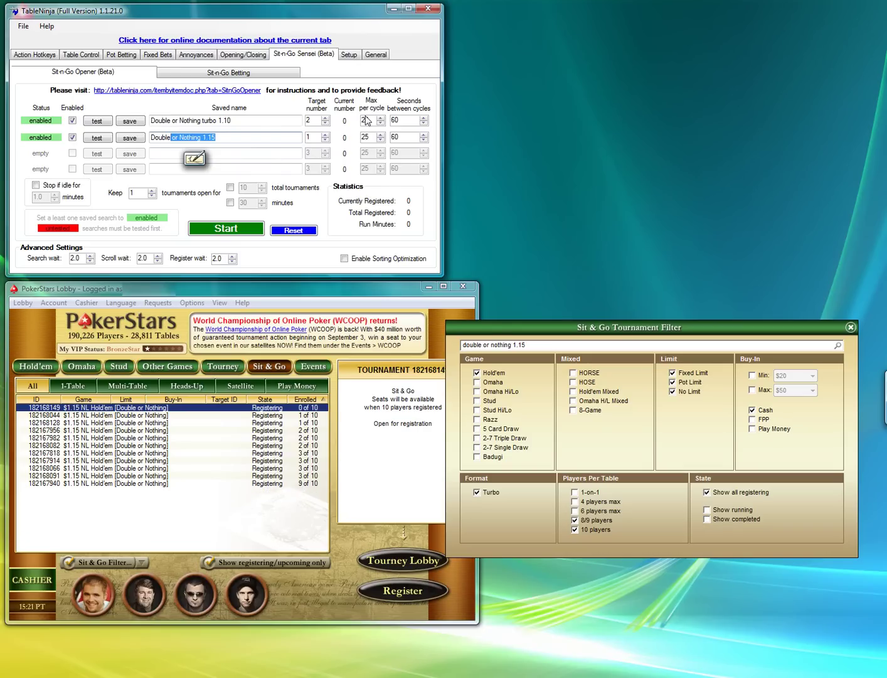
double_click(369, 120)
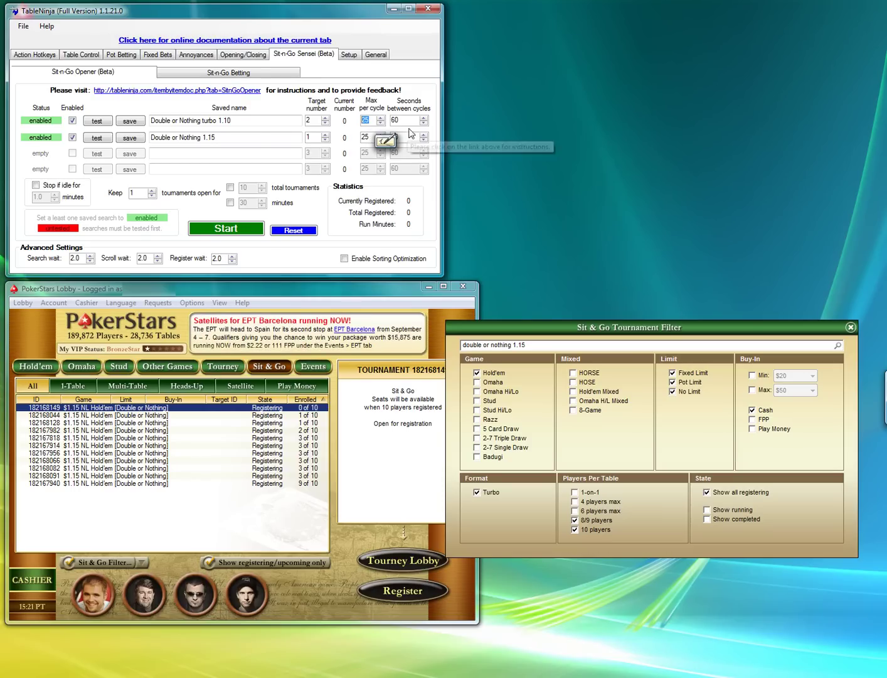
left_click(414, 119)
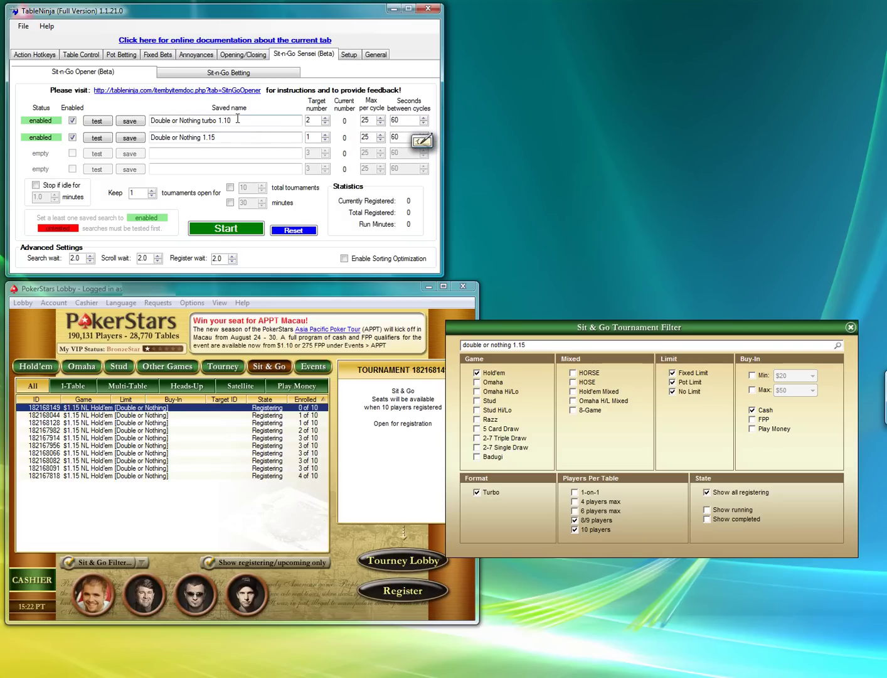
left_click_drag(237, 119, 138, 119)
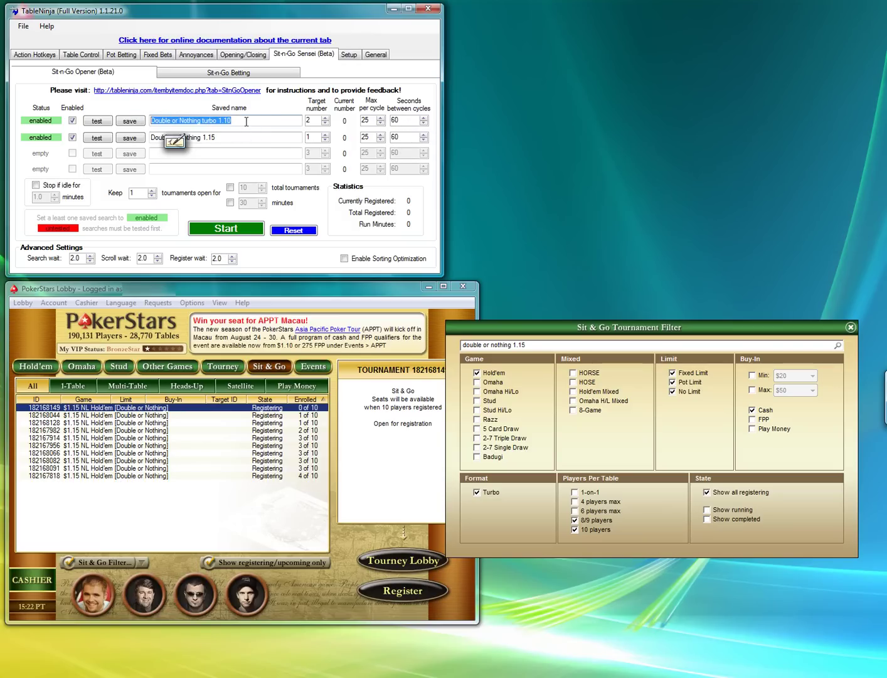
double_click(395, 120)
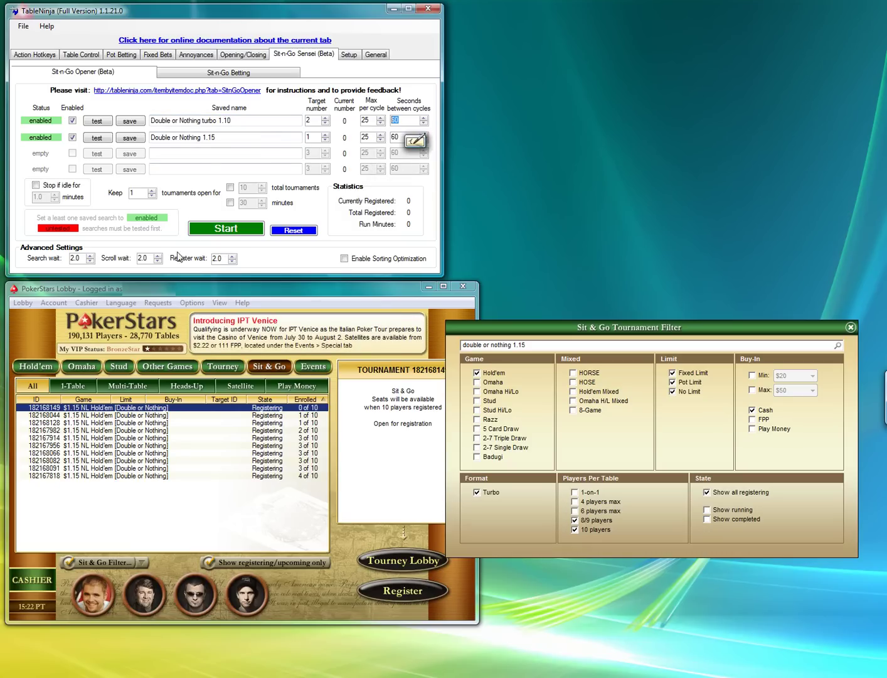
Set the opener to keep 3 tournaments open, limited to 5 total tournaments.
left_click(138, 196)
left_click(152, 190)
left_click(152, 190)
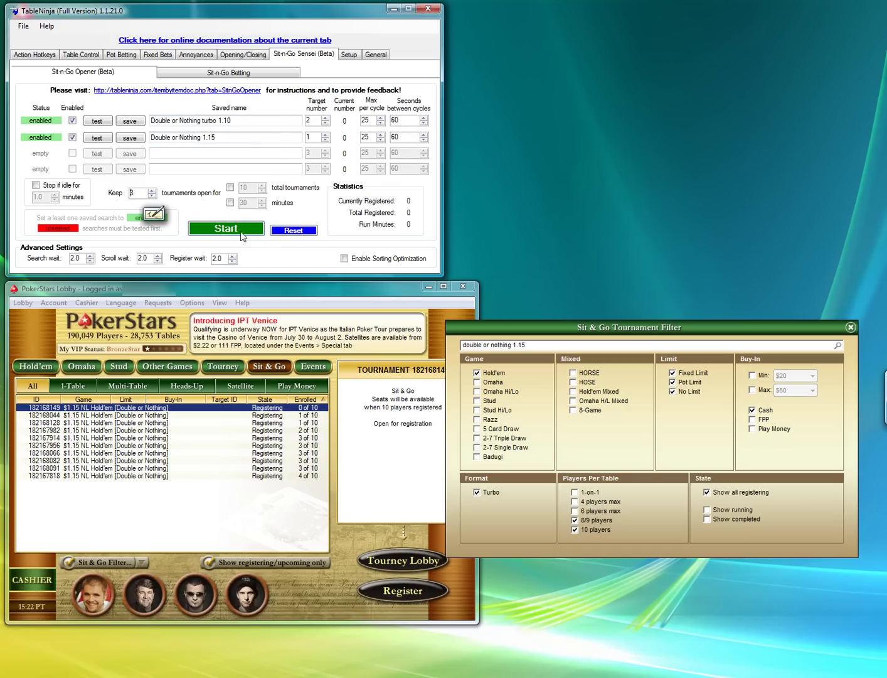
left_click(231, 187)
left_click(261, 190)
left_click(262, 190)
left_click(261, 190)
left_click(261, 190)
left_click(261, 190)
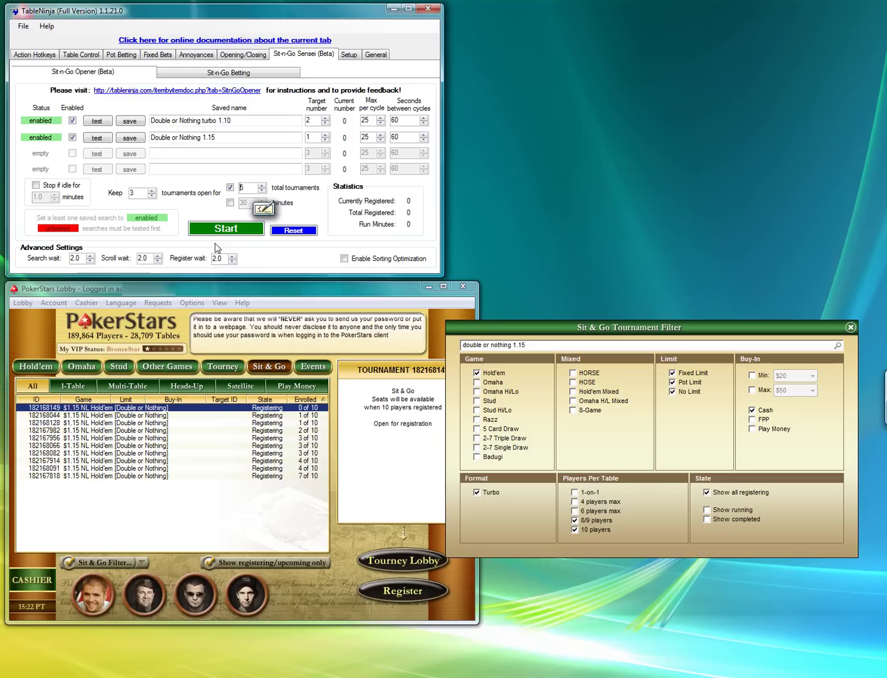
Start the Sit-n-Go opener and enable stopping it when idle for 1.0 minutes.
left_click(230, 228)
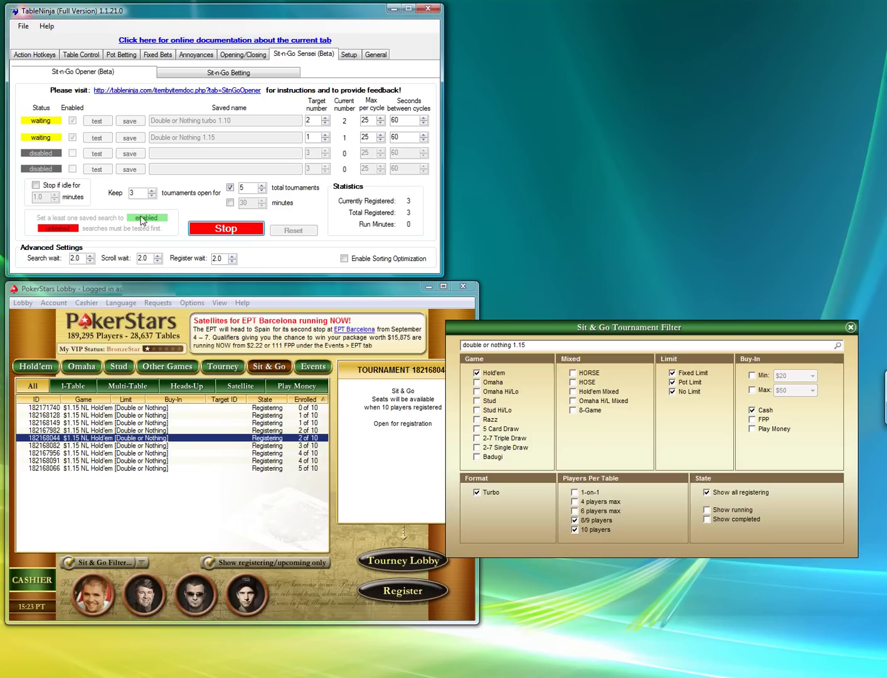
left_click(36, 185)
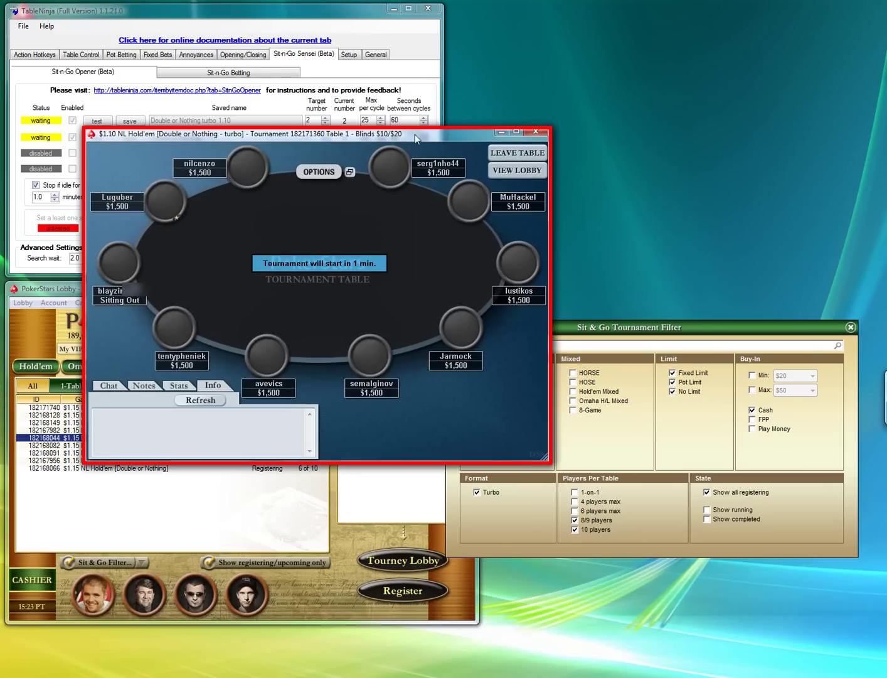
Place and shrink the opened tournament table beside the opener window, and move the lobby and filter almost off-screen.
left_click_drag(414, 135, 739, 17)
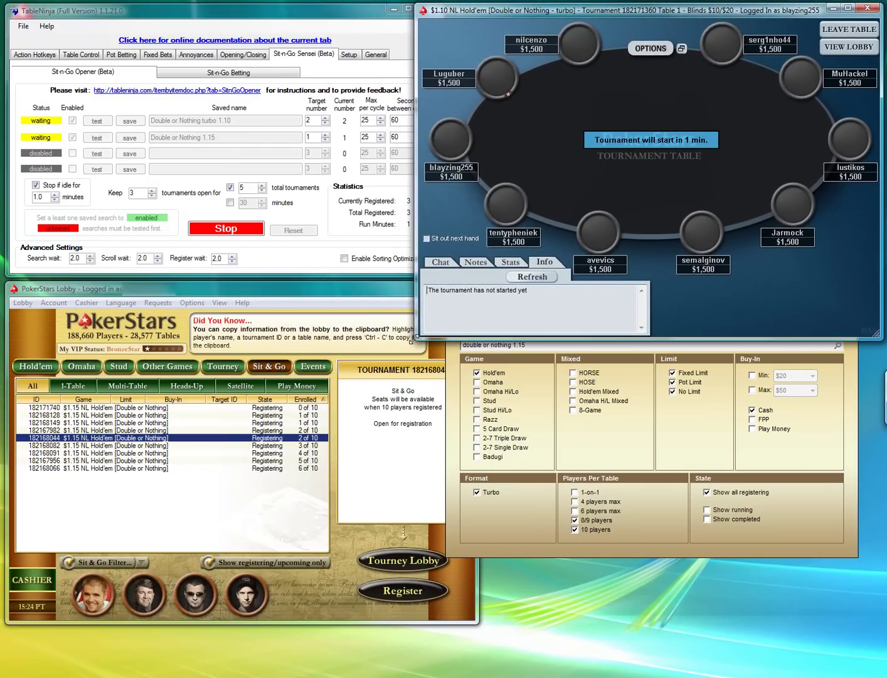
left_click_drag(413, 339, 465, 327)
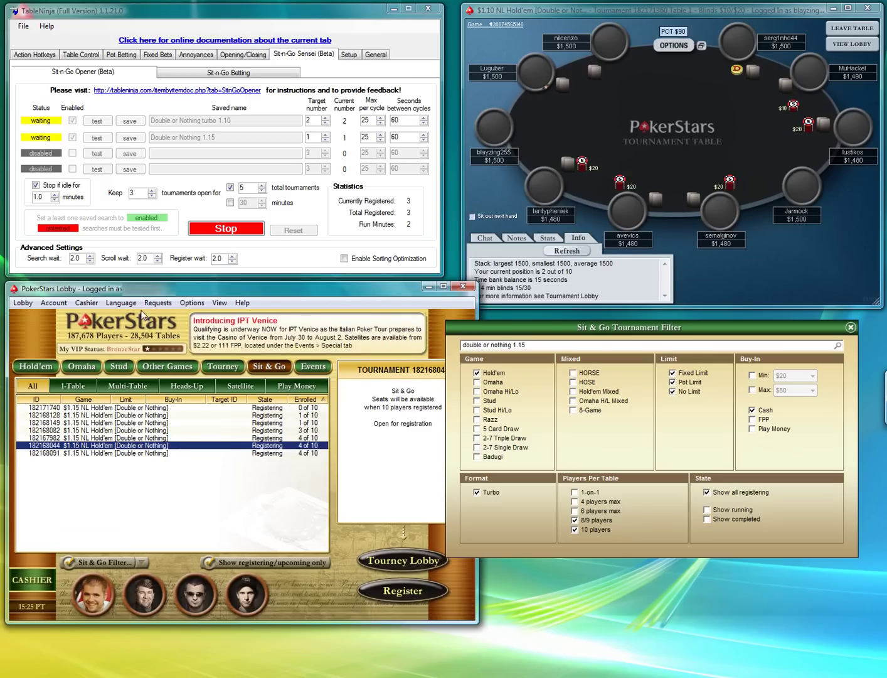
left_click_drag(111, 294, 111, 677)
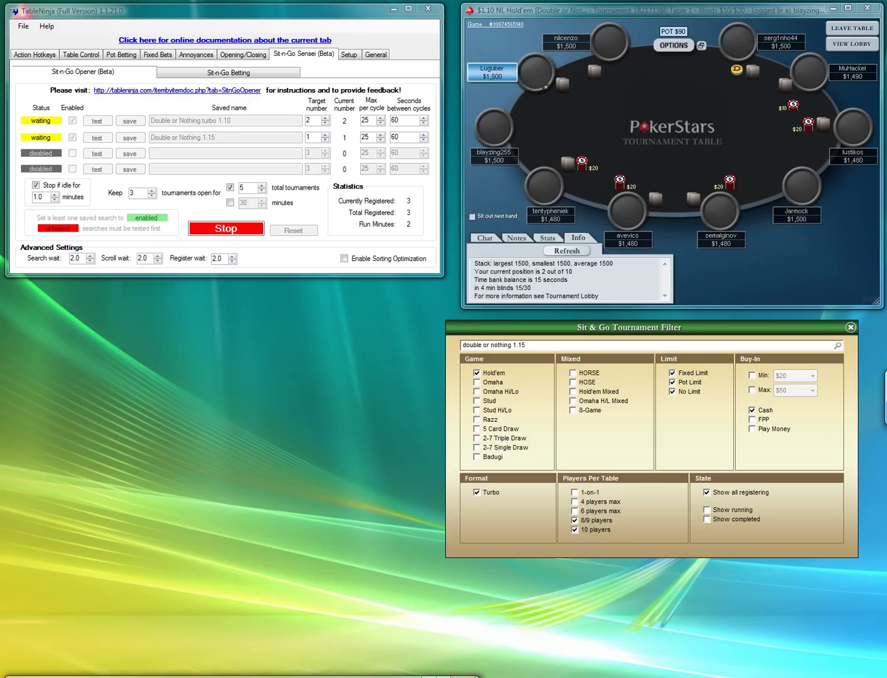
left_click_drag(498, 331, 540, 677)
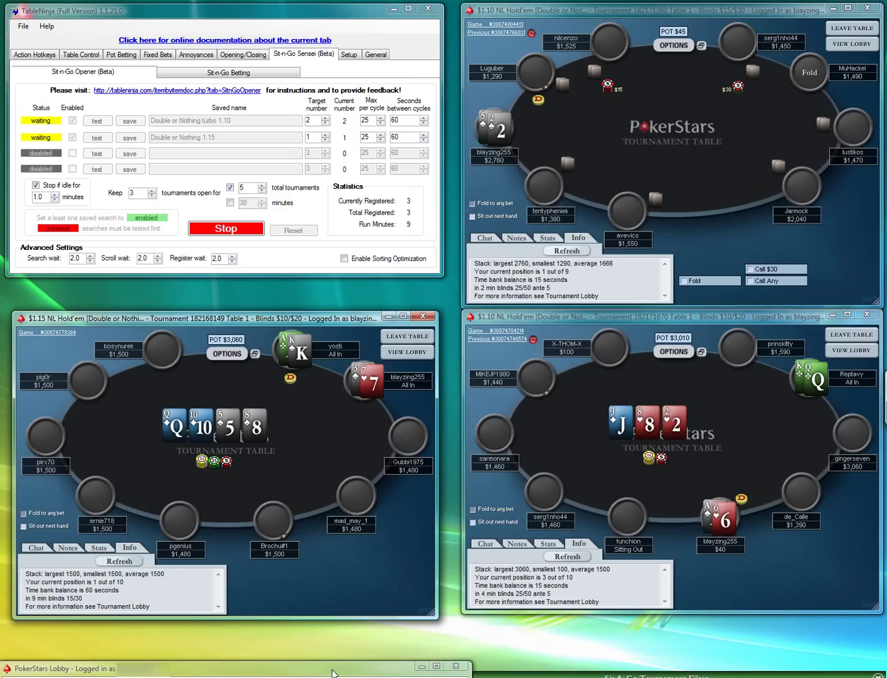
Bring the lobby back into view below the opener window and fold the hand at the first $1.10 table.
left_click_drag(333, 670, 765, 293)
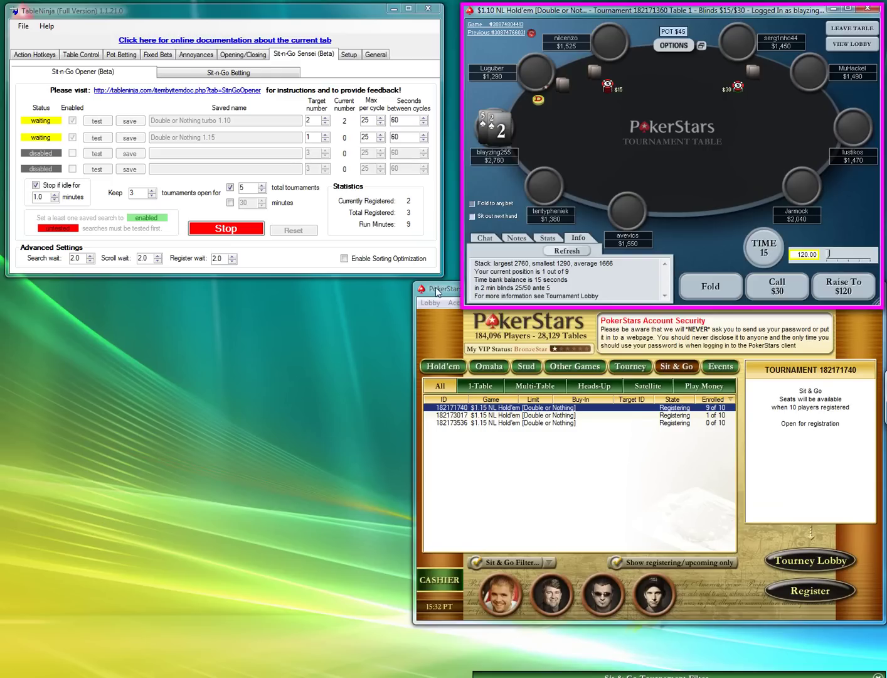
left_click_drag(437, 292, 42, 315)
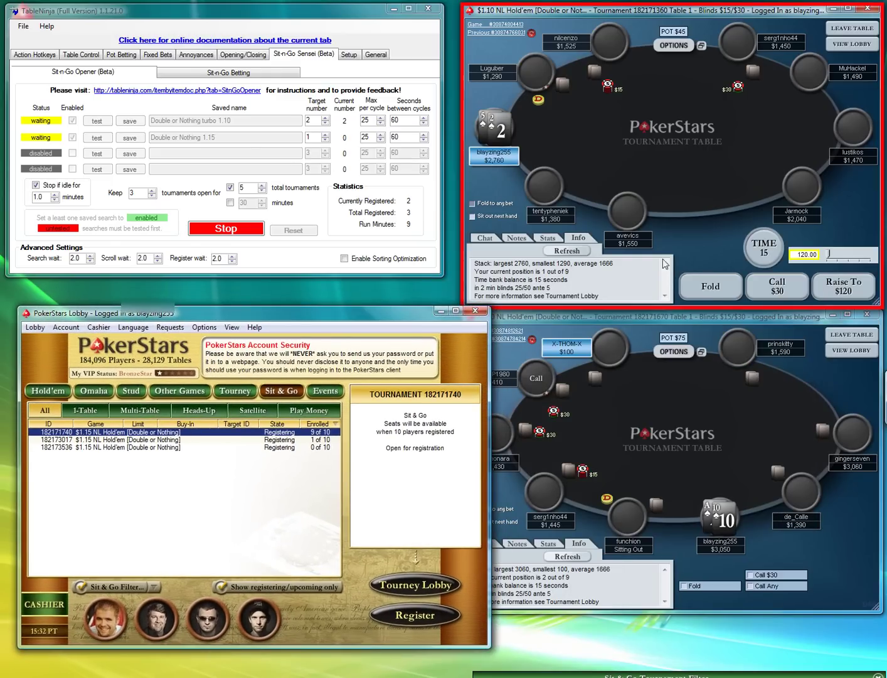
left_click(710, 287)
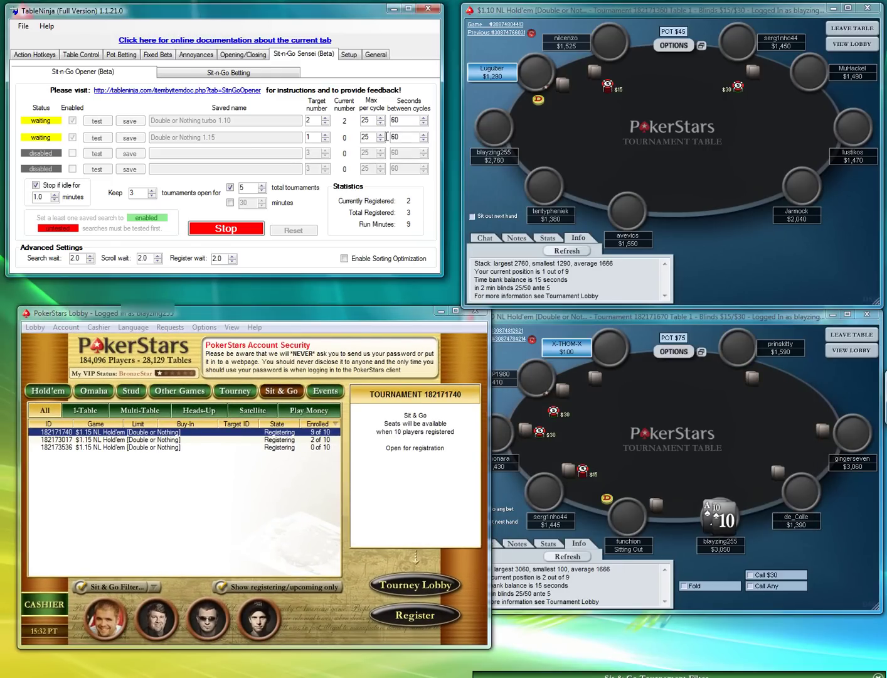
Set the seconds between cycles to 10 for the "Double or Nothing 1.15" search.
double_click(393, 137)
type("10")
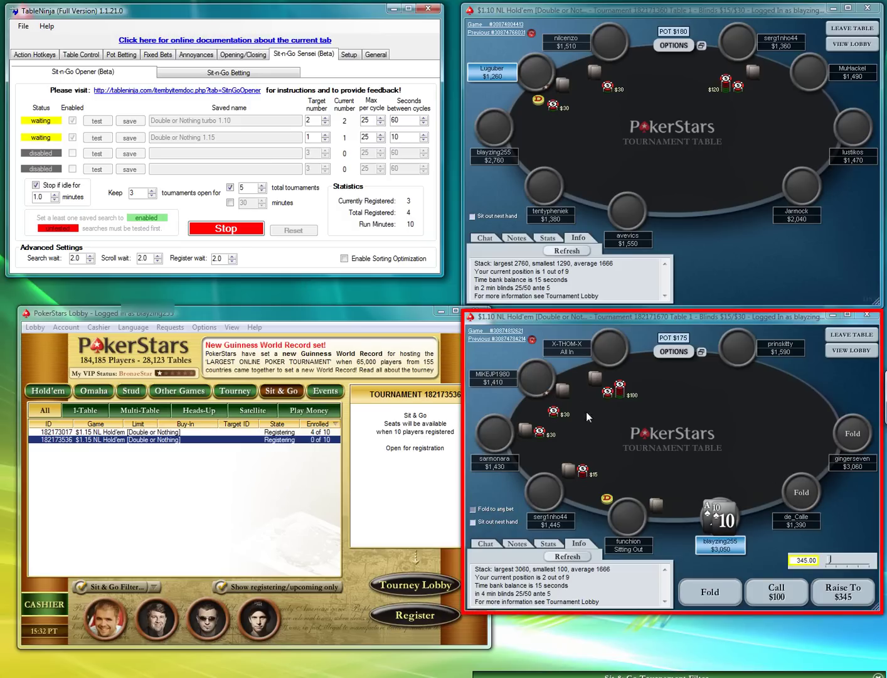
Raise with the ace-ten hand at the second $1.10 table and move the lobby window over that table.
left_click(865, 569)
left_click(843, 592)
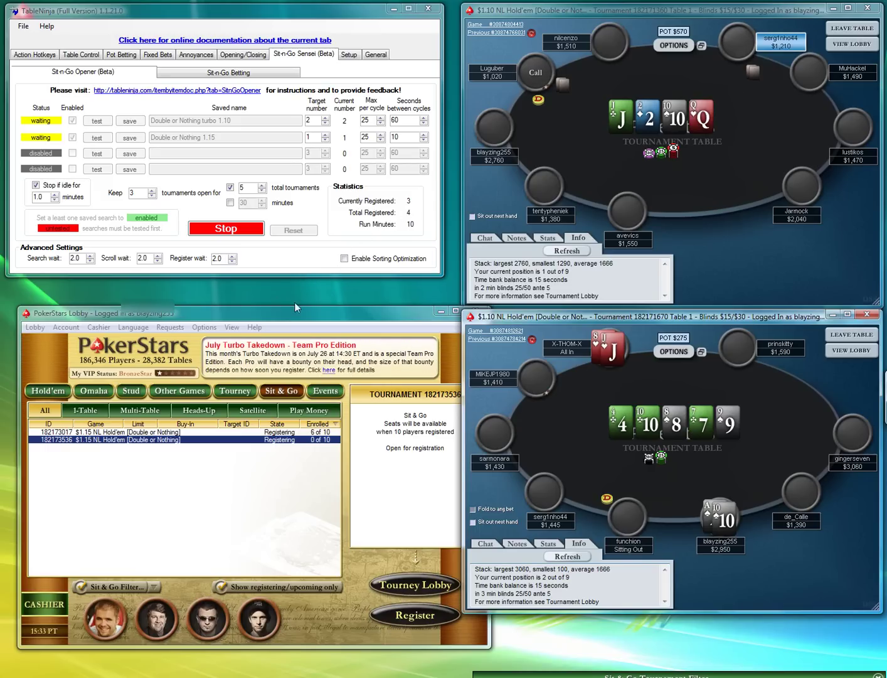
left_click_drag(183, 313, 509, 339)
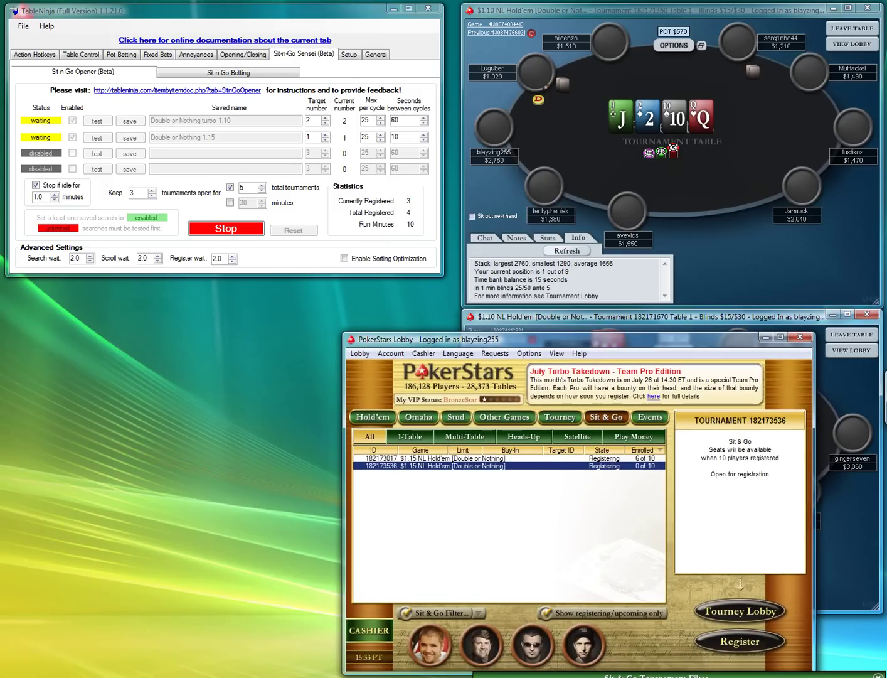